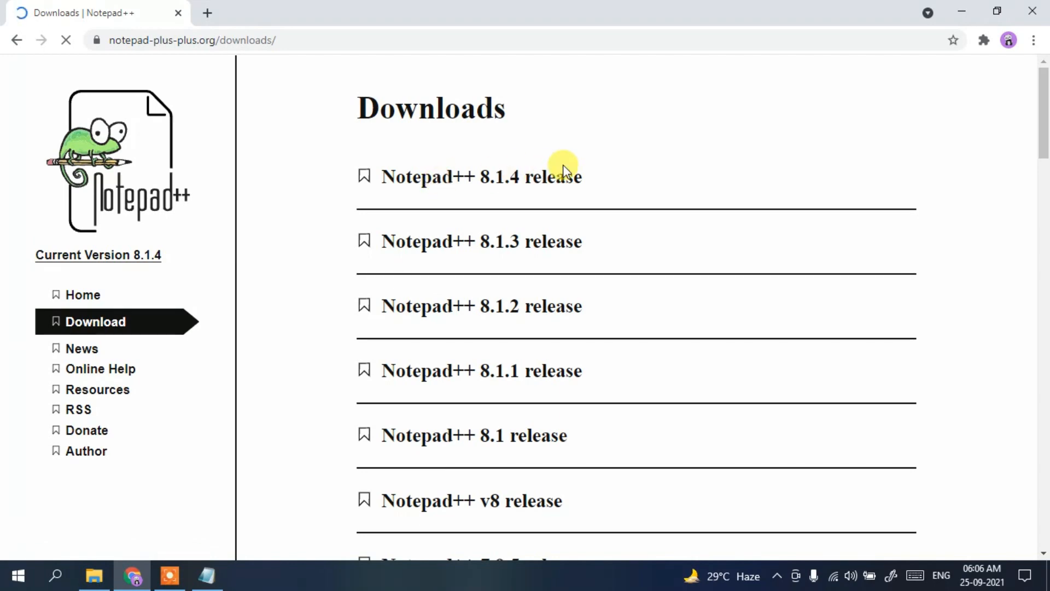
- Download the 64-bit x64 installer from the Notepad++ 8.1.4 release page
click(447, 181)
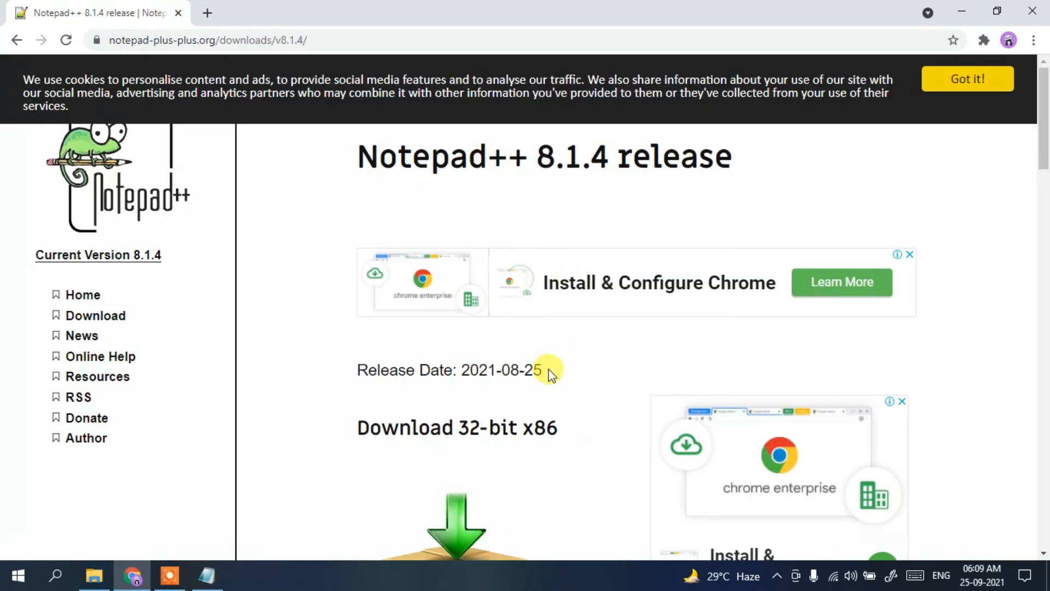
drag(544, 369, 454, 370)
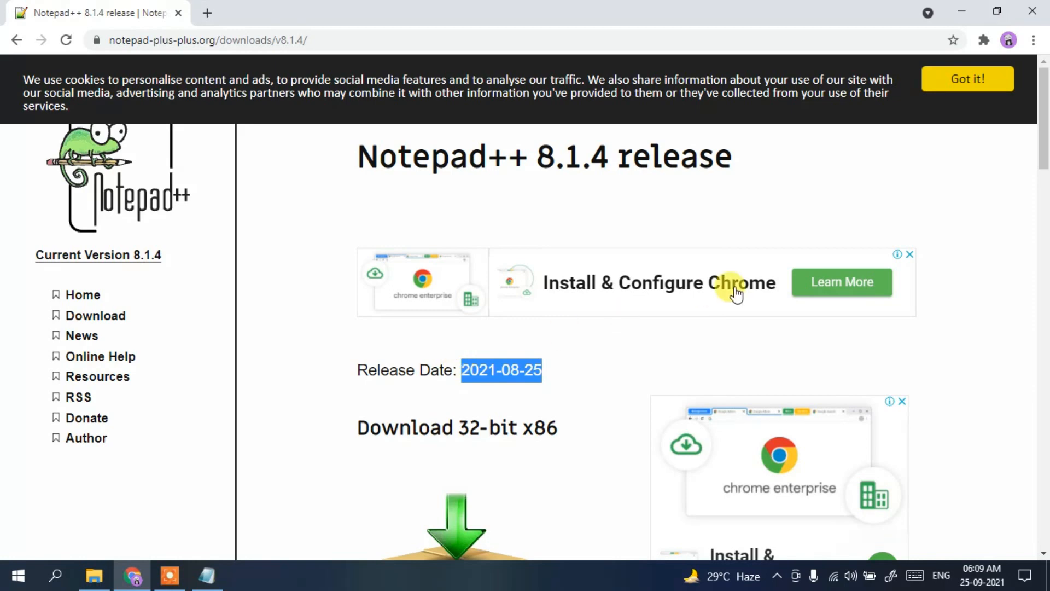
scroll(1046, 121, down, 1)
drag(1045, 122, 1046, 266)
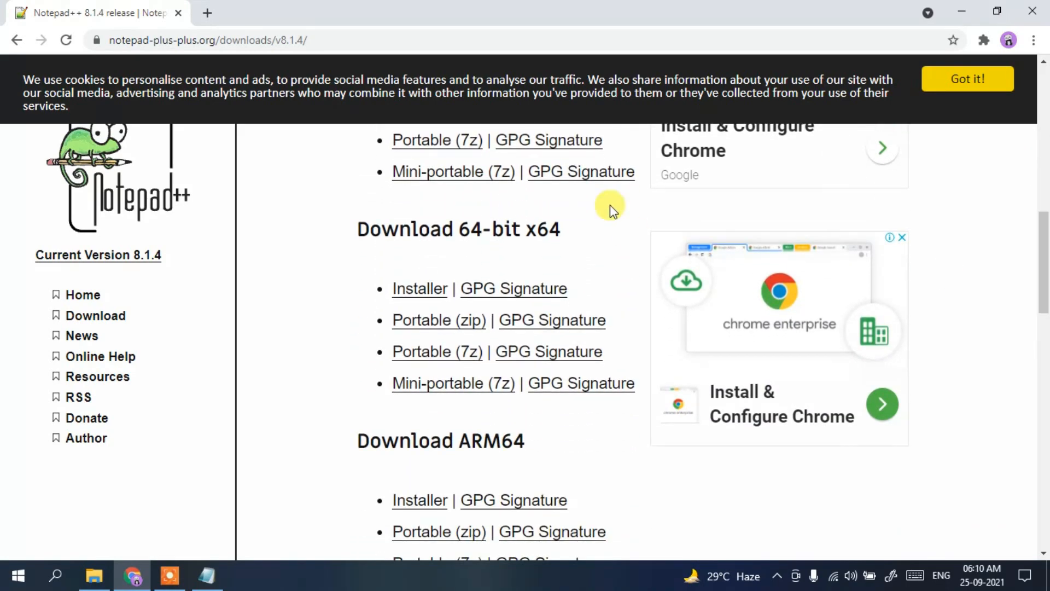
click(426, 288)
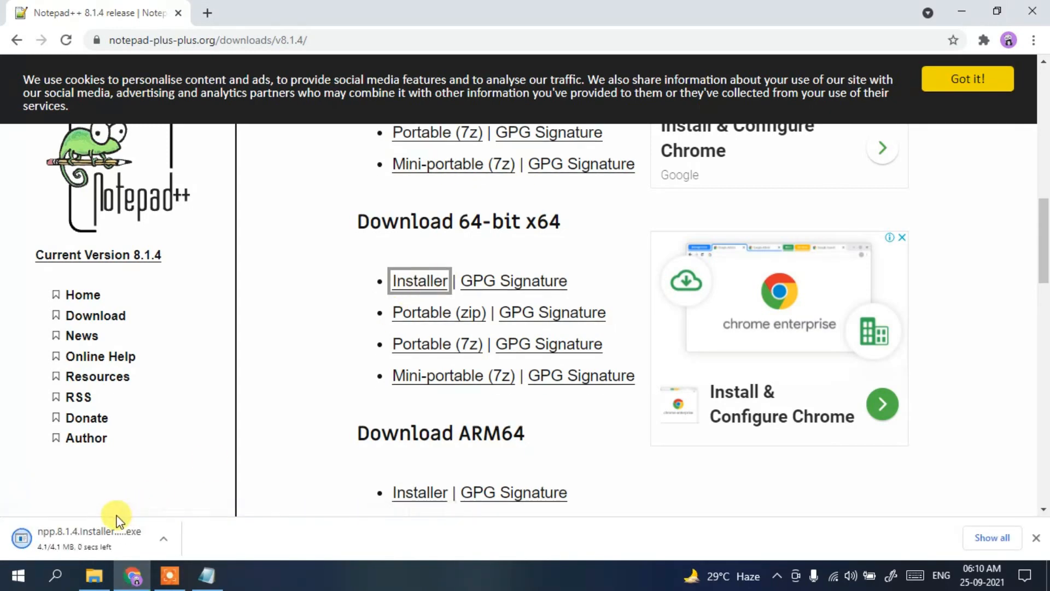
- Show the downloaded npp.8.1.4.Installer.x64 file in its folder and run it with administrative privileges
click(1000, 540)
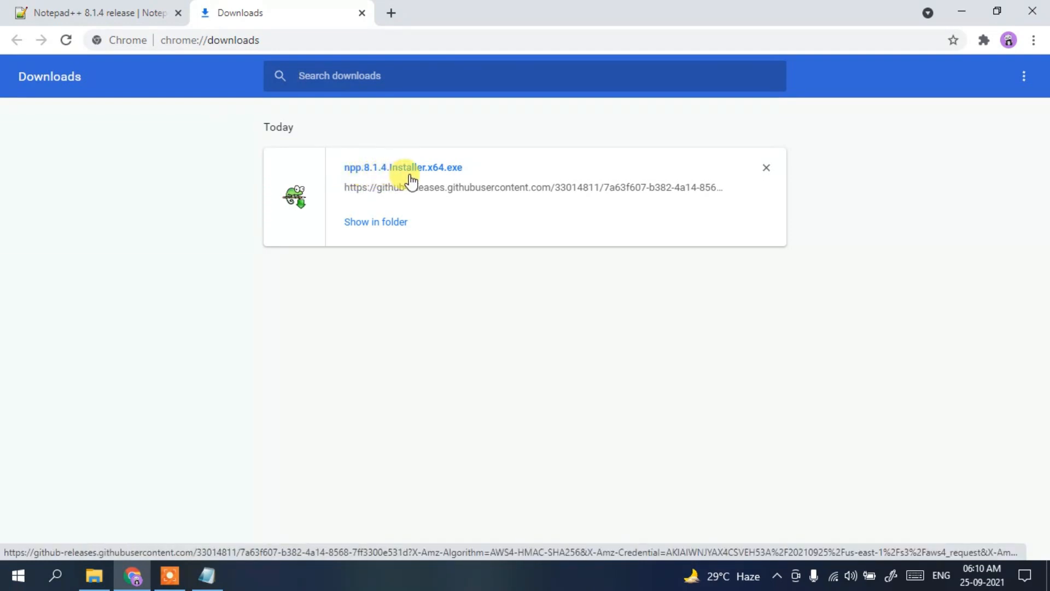
click(392, 228)
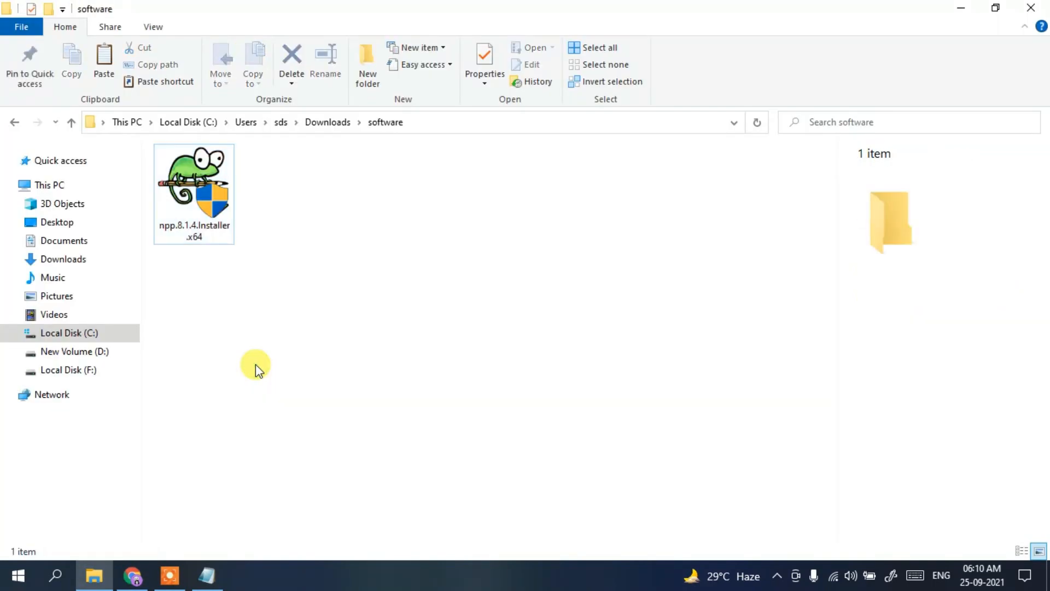
click(188, 198)
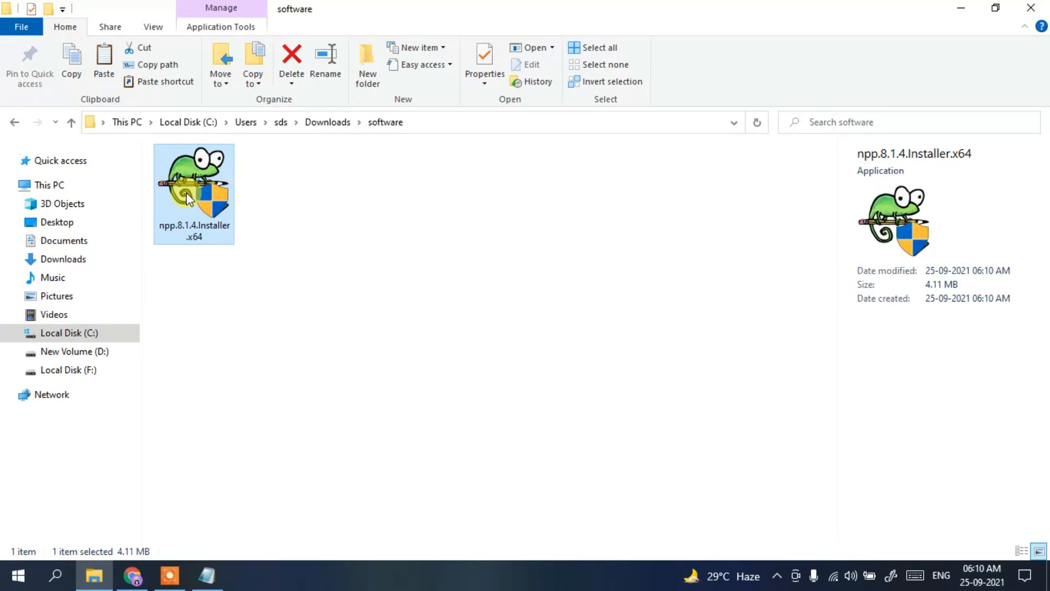
double_click(191, 190)
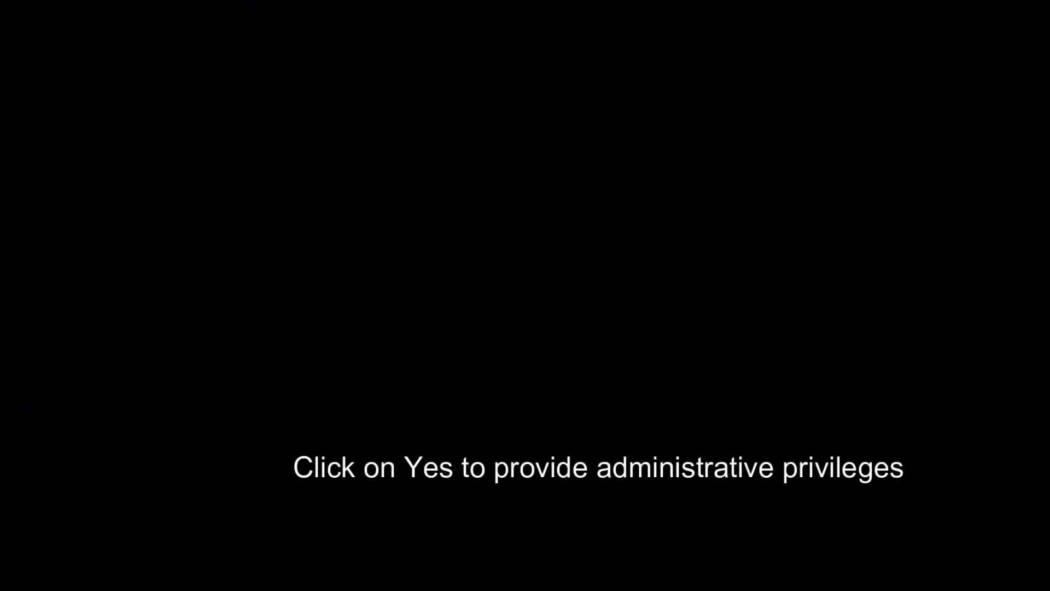
click(473, 390)
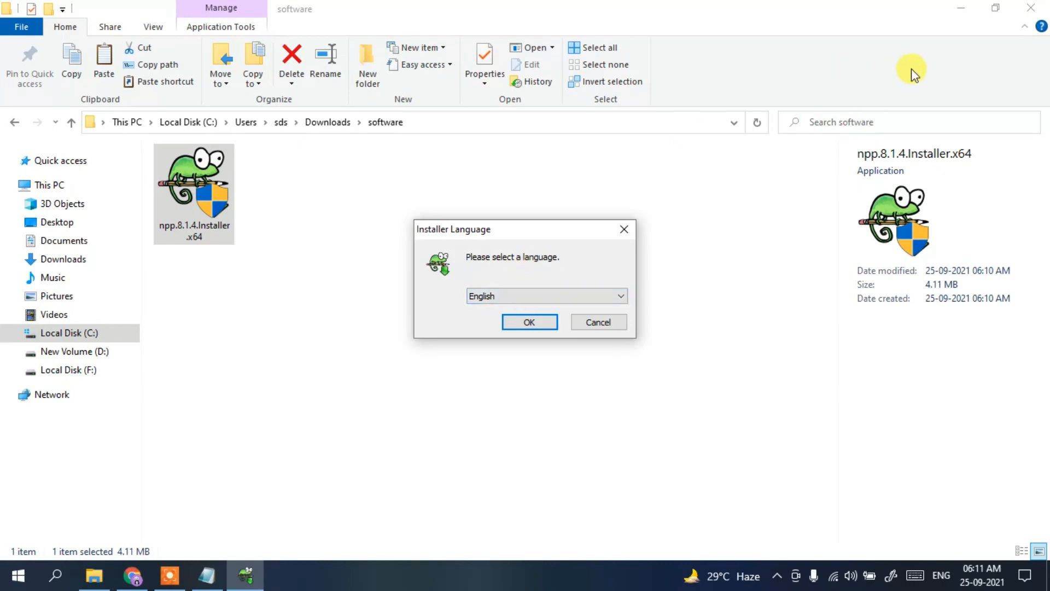
- Minimize the File Explorer and browser windows and choose English as the installer language
click(960, 8)
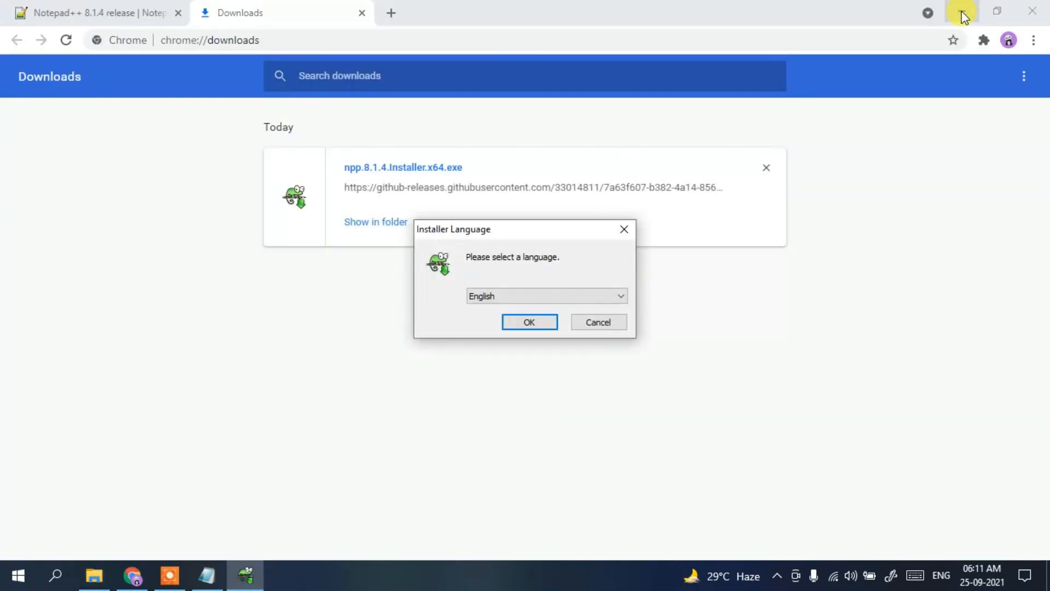
click(961, 12)
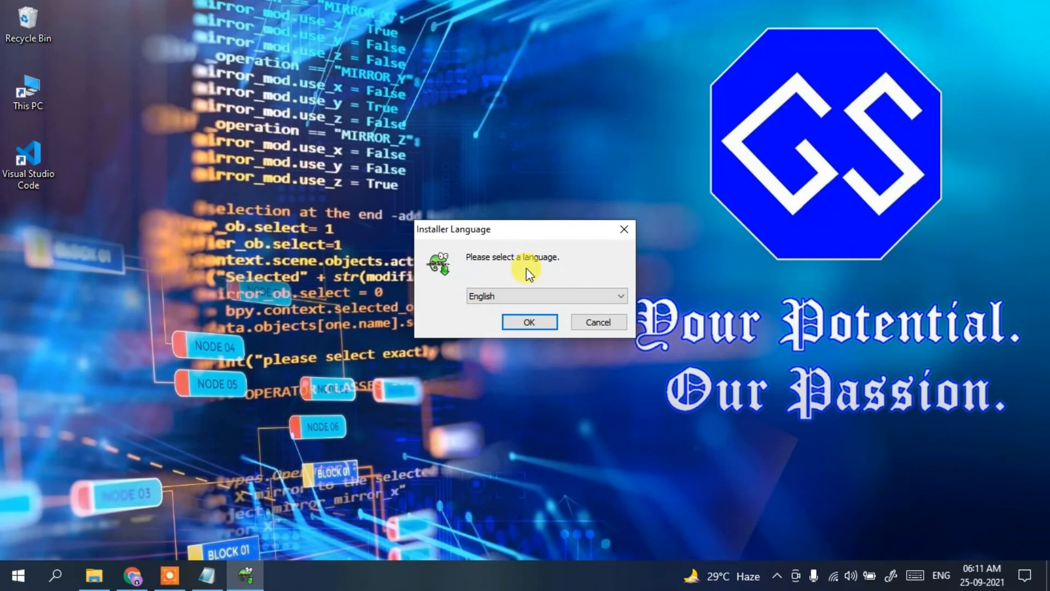
click(533, 298)
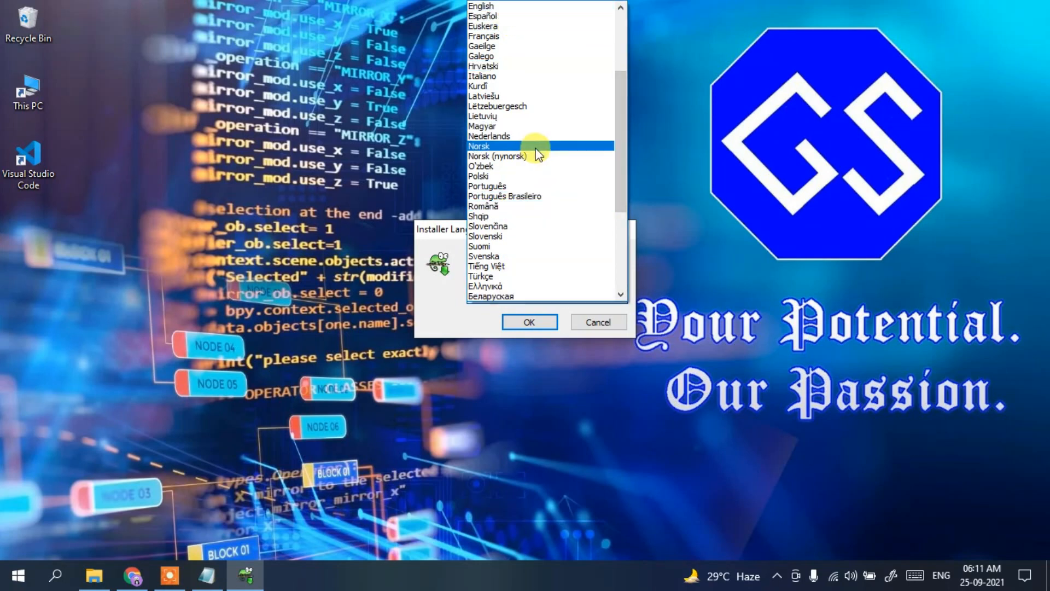
click(510, 6)
click(531, 322)
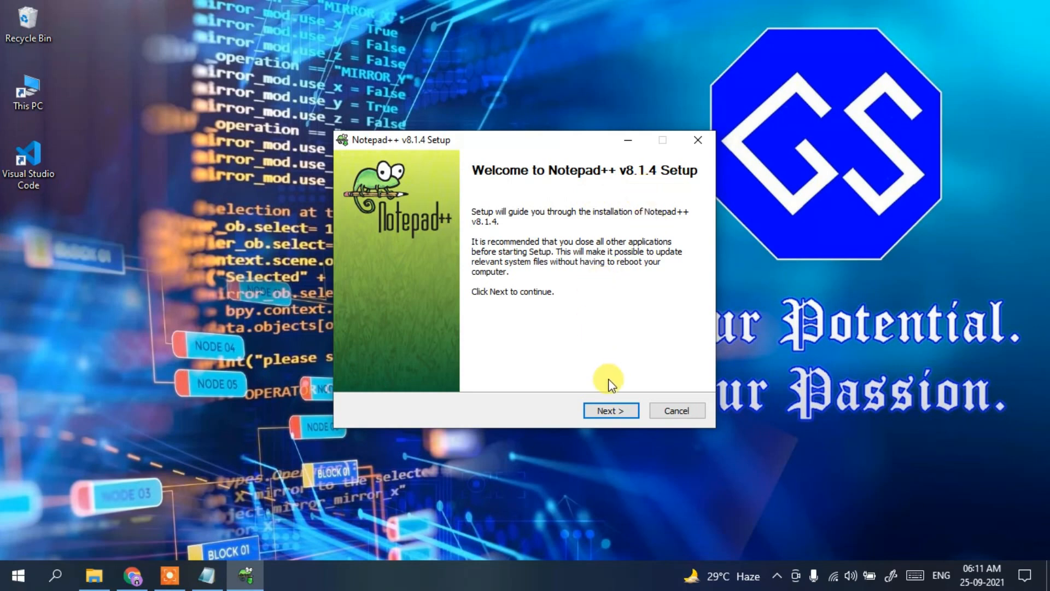
- Accept the license agreement and keep C:\Program Files\Notepad++ as the destination folder
click(613, 410)
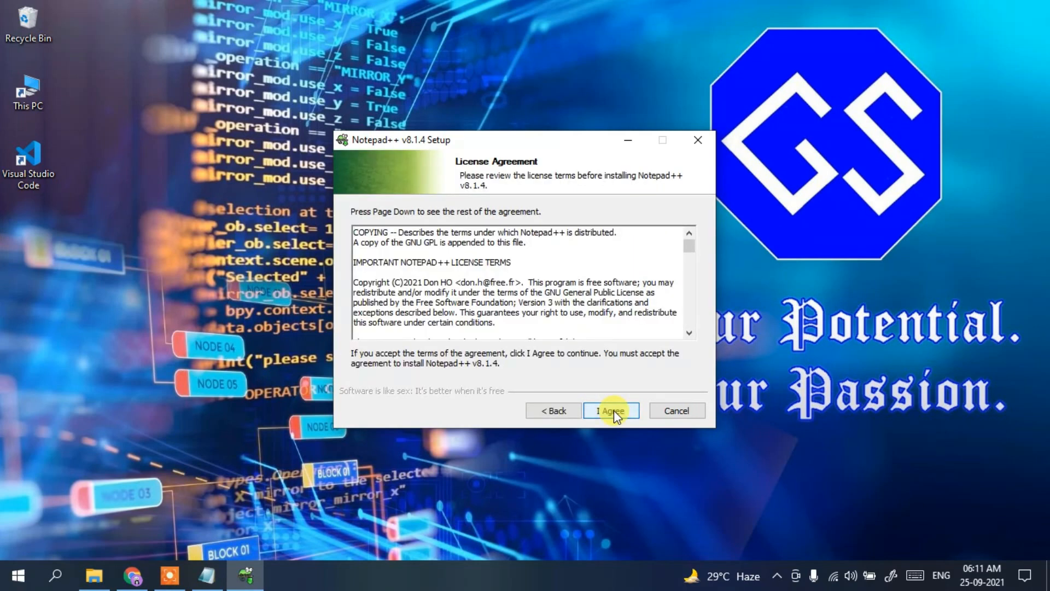
click(614, 410)
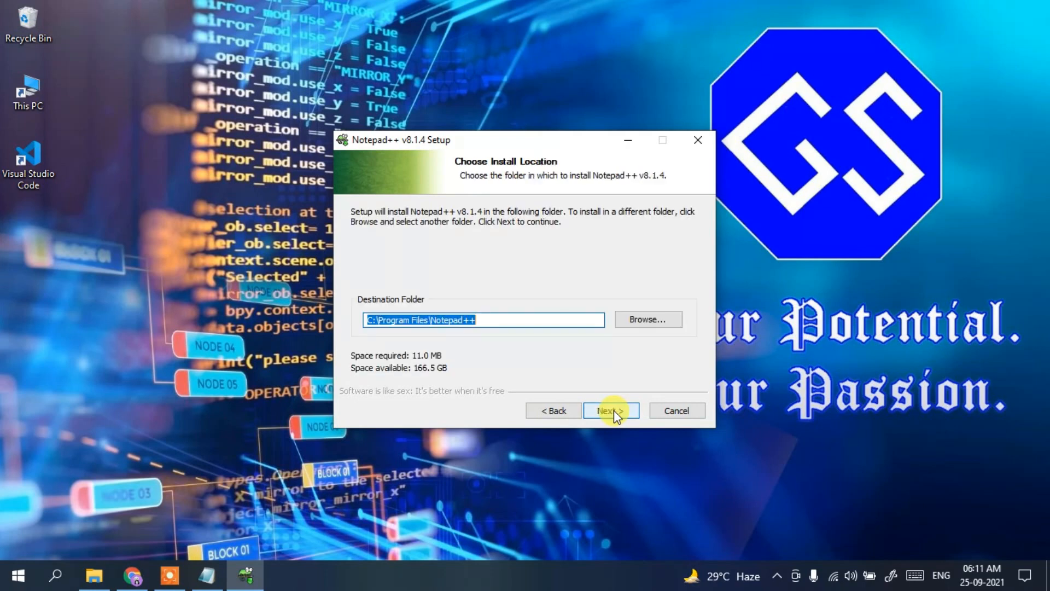
click(525, 319)
key(ctrl+a)
click(621, 411)
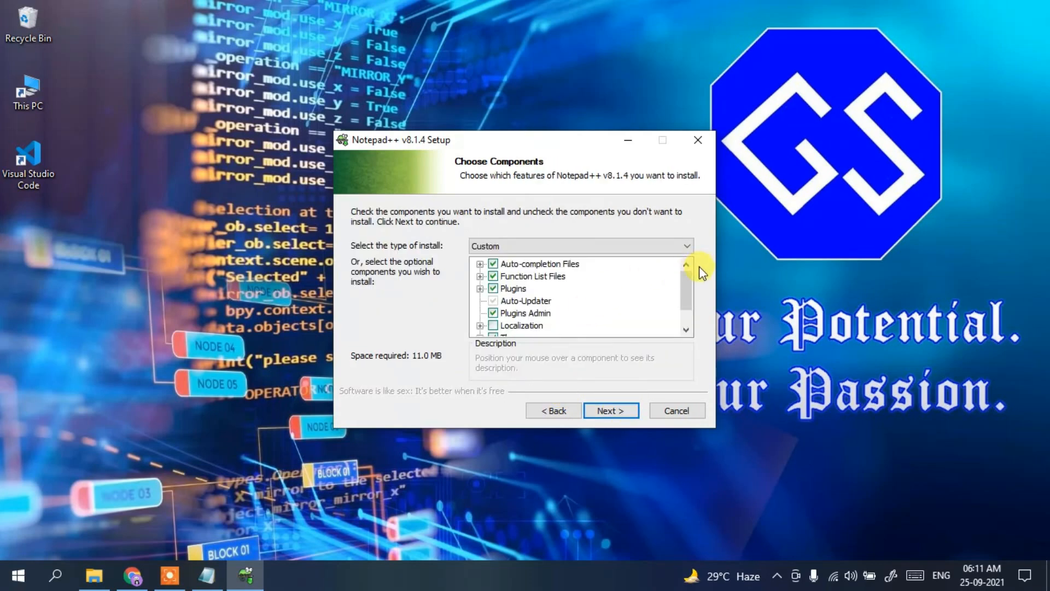
- Keep the default components, enable the desktop shortcut option, and install Notepad++
drag(682, 280, 682, 299)
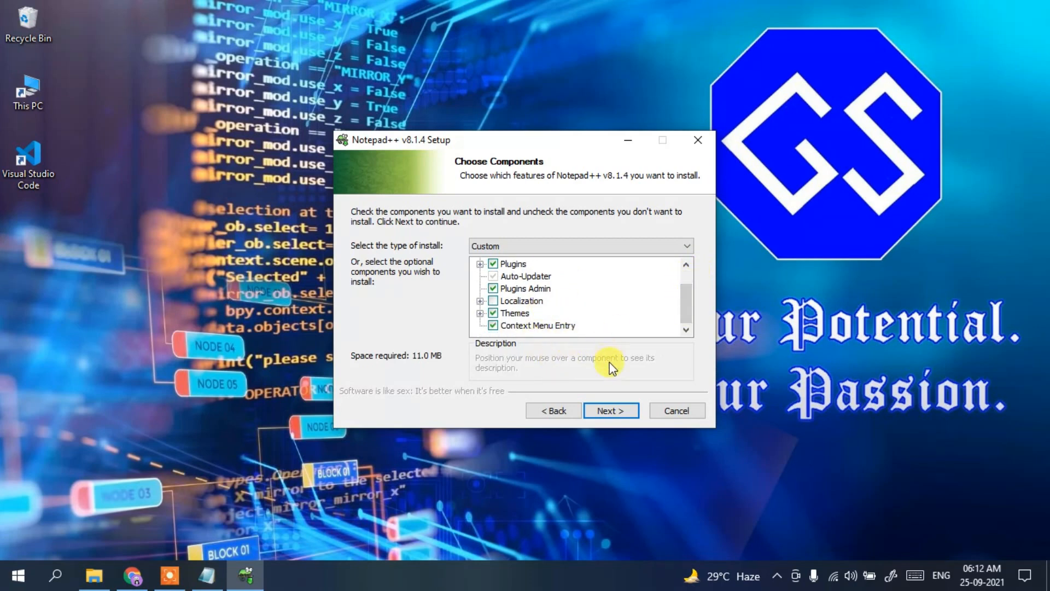
click(621, 408)
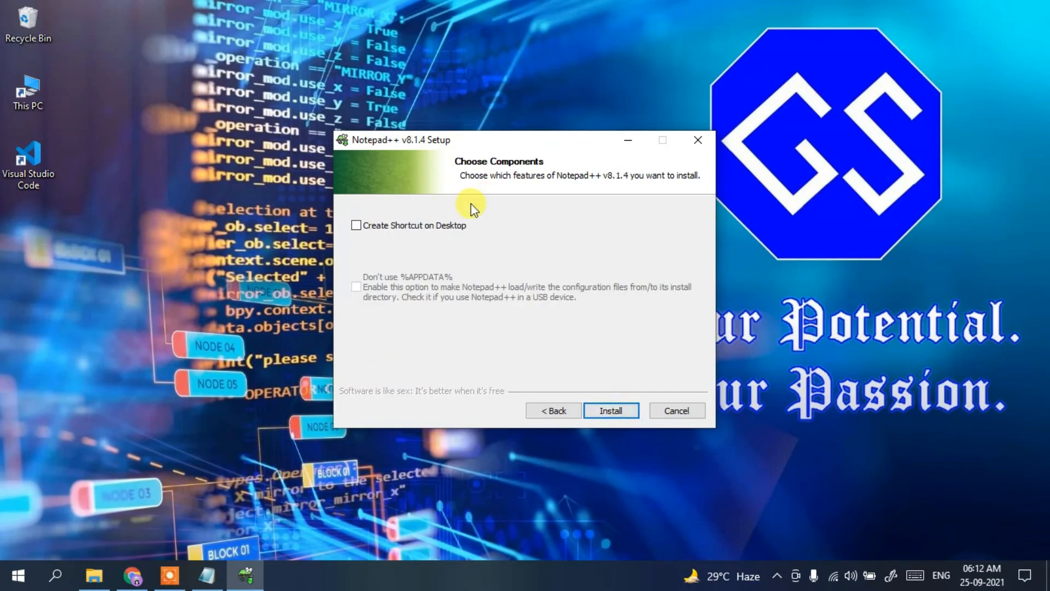
click(435, 226)
click(623, 409)
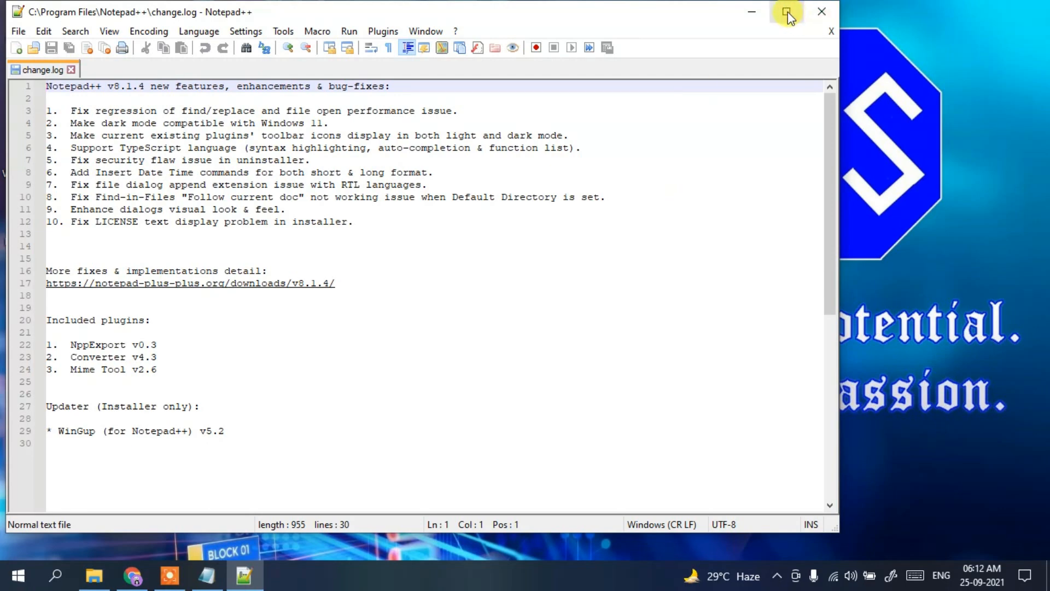
- Maximize the Notepad++ window showing change.log and create a new blank document
click(786, 11)
click(338, 242)
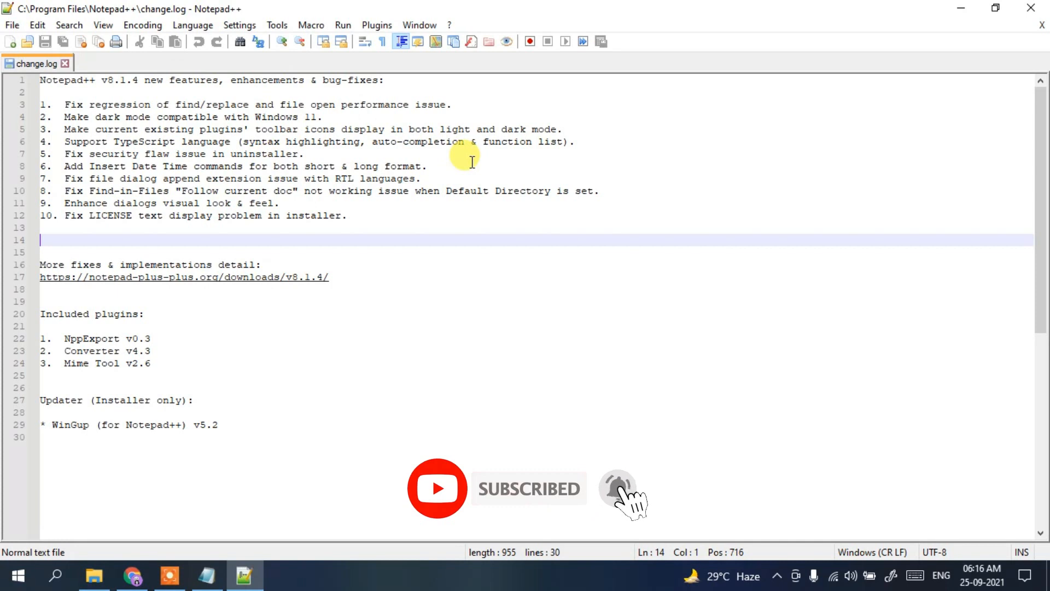
click(12, 44)
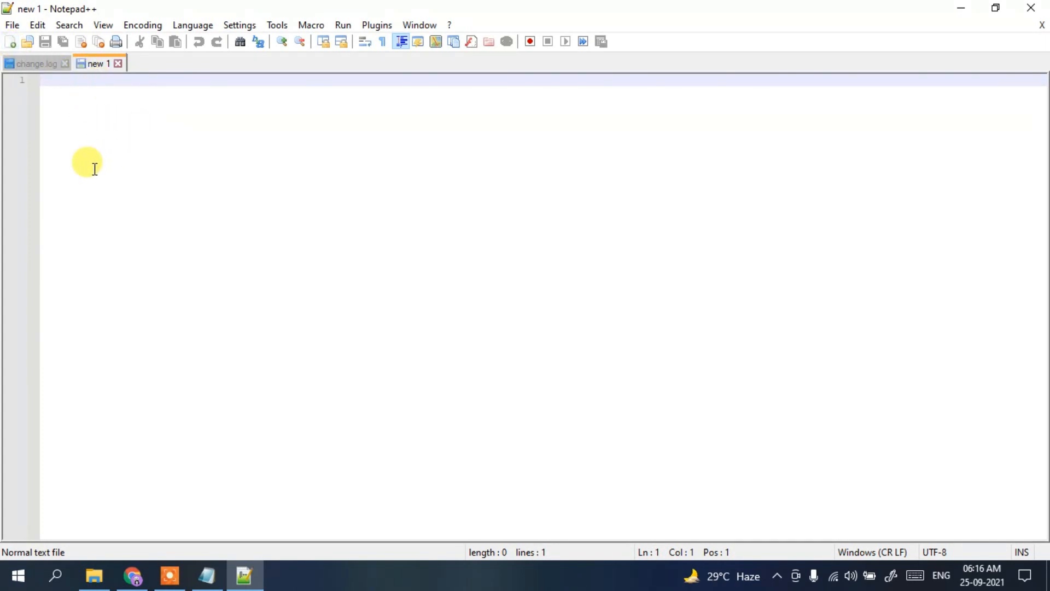
- Bring up the dialog for opening files, look over the Notepad++ program folder, and cancel it
click(28, 39)
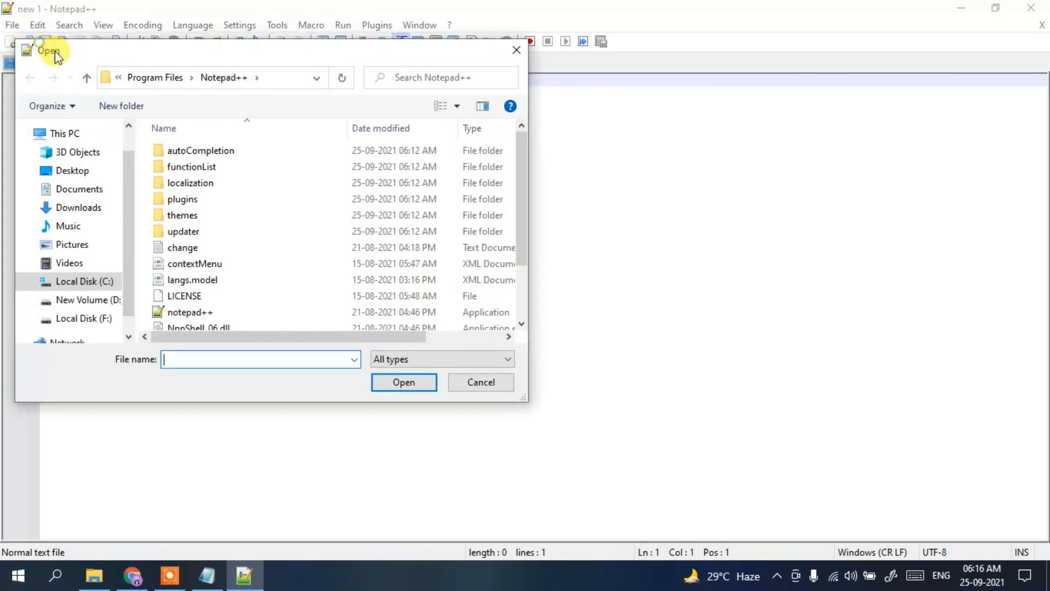
drag(43, 47, 114, 76)
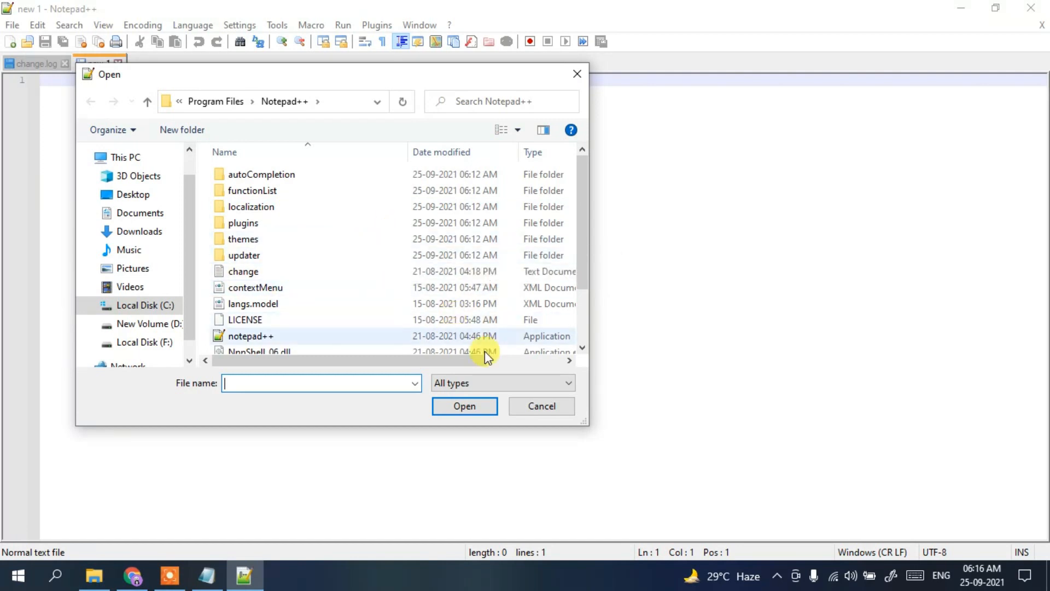
click(543, 406)
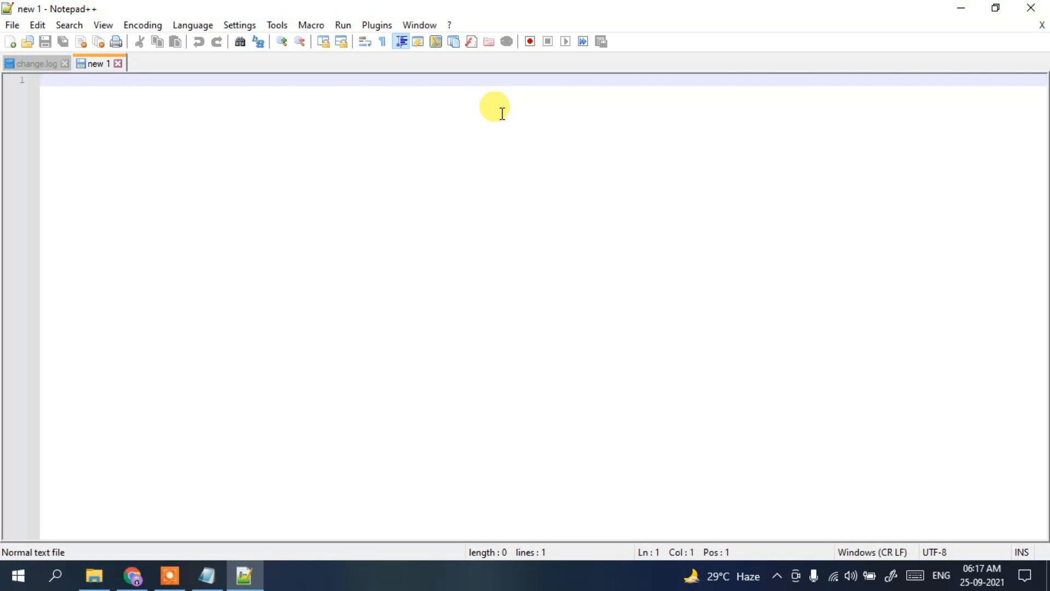
- Look through the whole list of available plugins in Plugins Admin, and close it without installing any
click(375, 23)
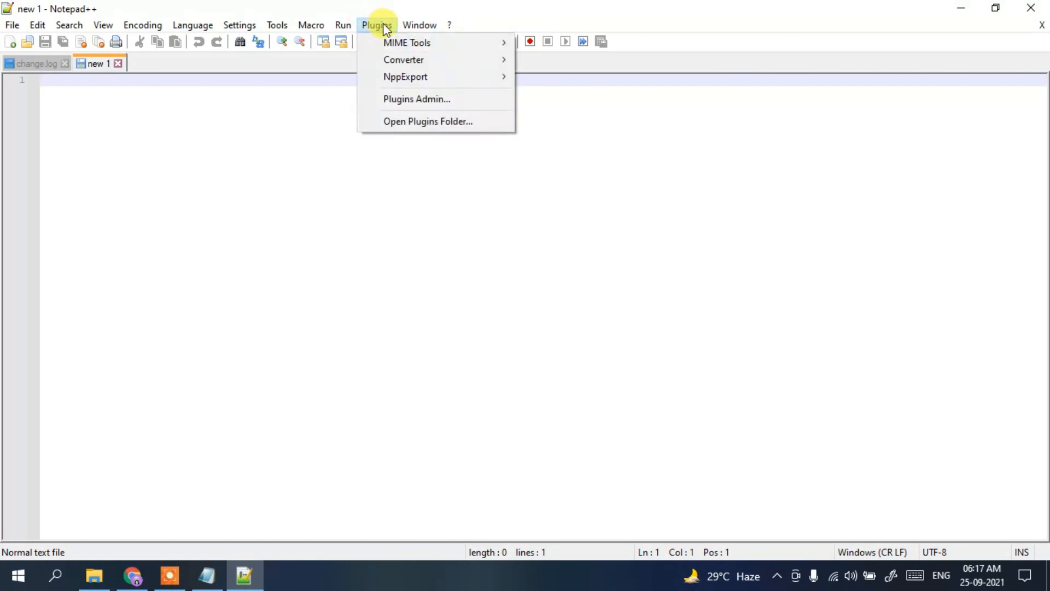
click(414, 97)
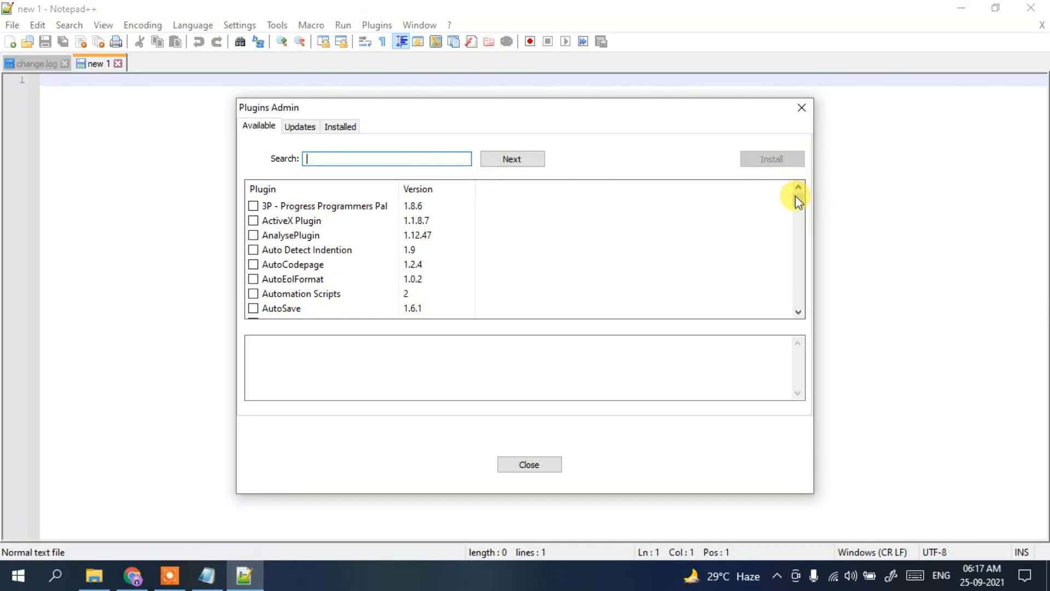
drag(797, 202, 806, 231)
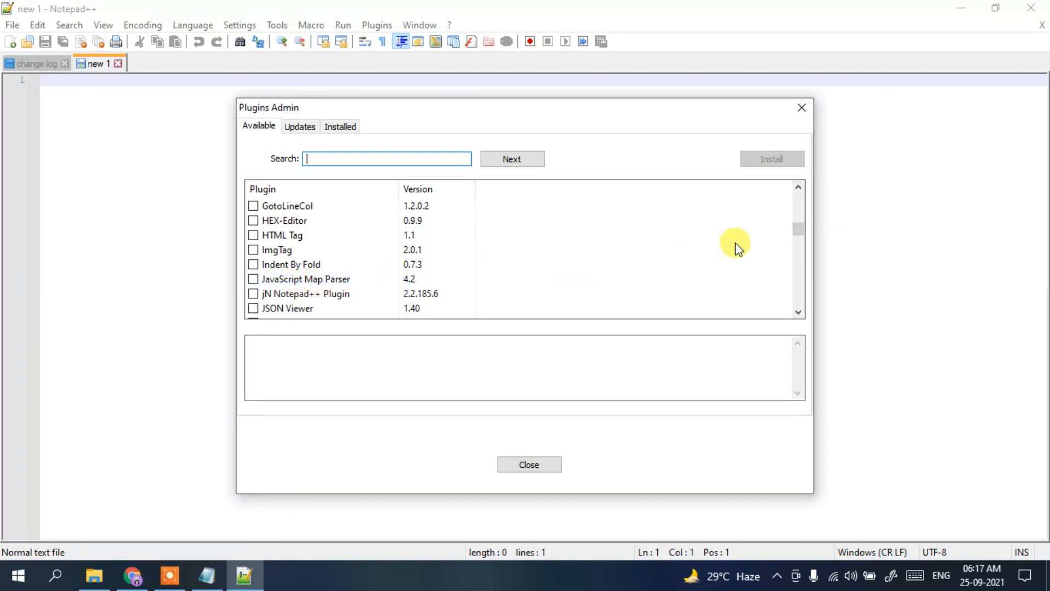
drag(797, 230, 803, 283)
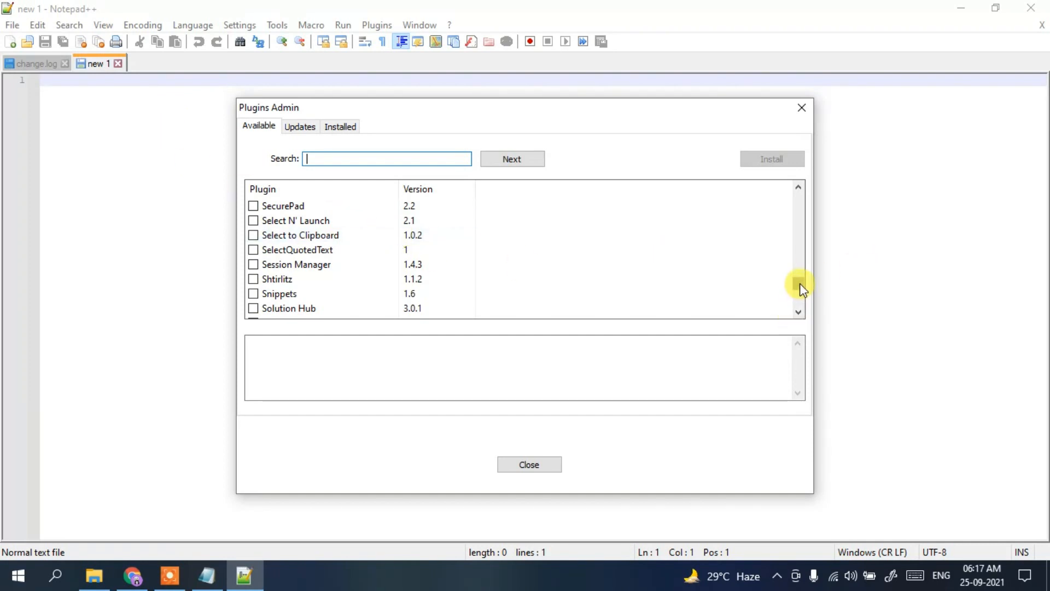
drag(800, 284, 800, 302)
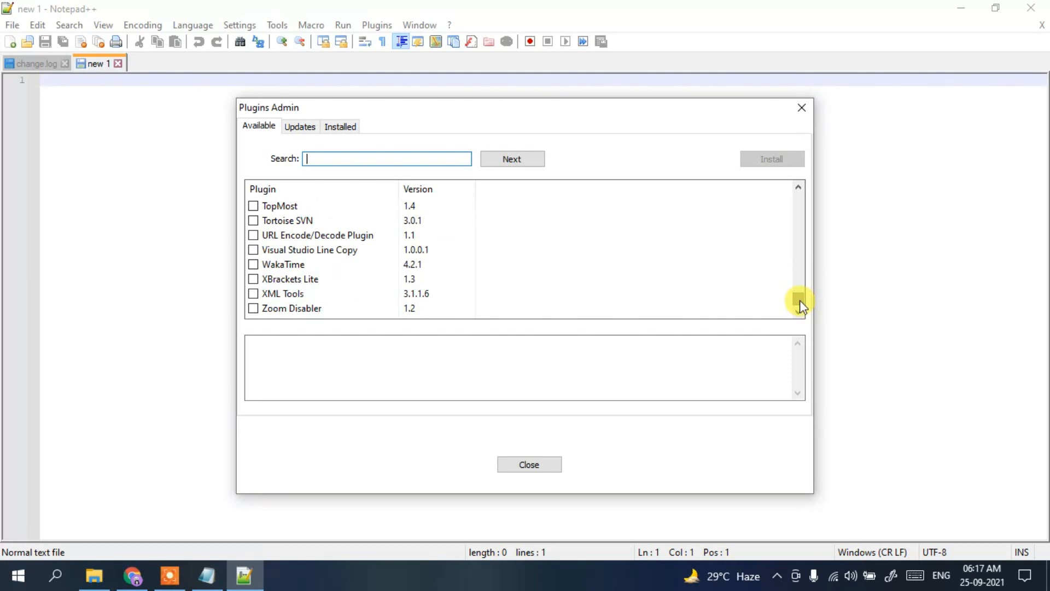
click(803, 105)
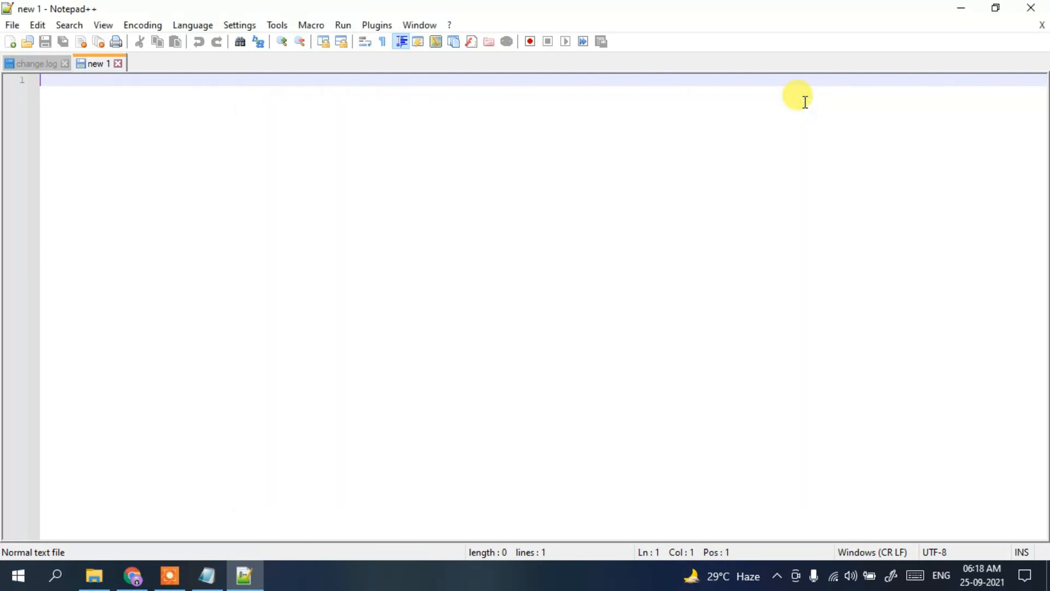